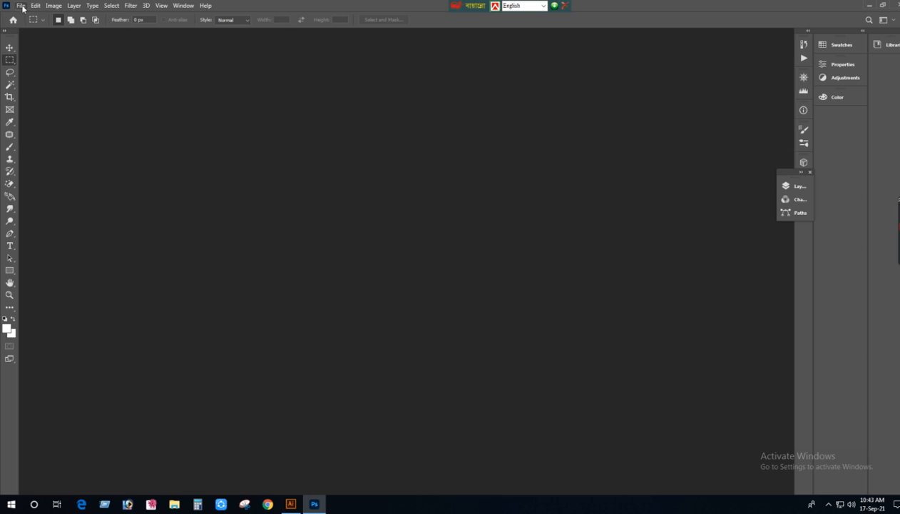
Step: Open the rose bouquet image 3bcf1f7806927a11df902456b8ab13ac from the pictur folder
{"action": "left_click", "coordinate": [39, 27]}
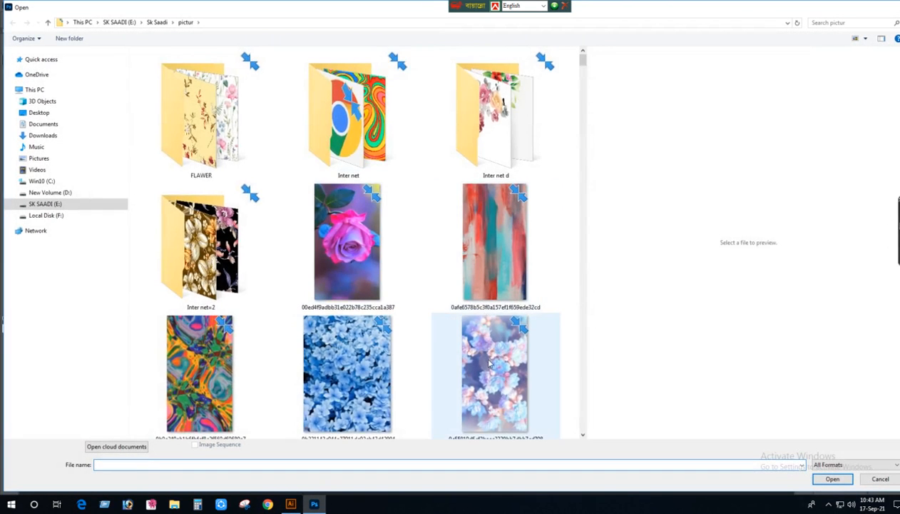
{"action": "left_click", "coordinate": [489, 357]}
{"action": "scroll", "coordinate": [492, 364], "scroll_direction": "down", "scroll_amount": 5}
{"action": "scroll", "coordinate": [371, 242], "scroll_direction": "down", "scroll_amount": 5}
{"action": "scroll", "coordinate": [381, 241], "scroll_direction": "up", "scroll_amount": 2}
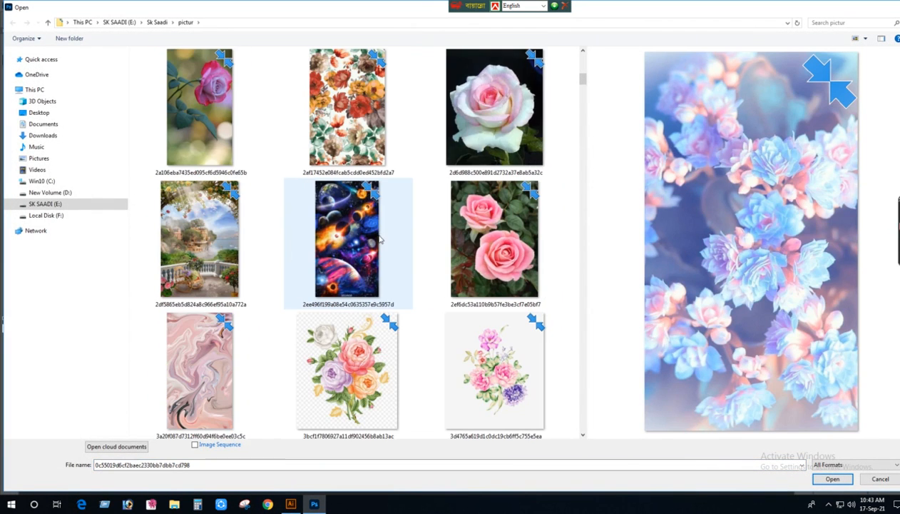
{"action": "left_click", "coordinate": [348, 360]}
{"action": "left_click", "coordinate": [842, 480]}
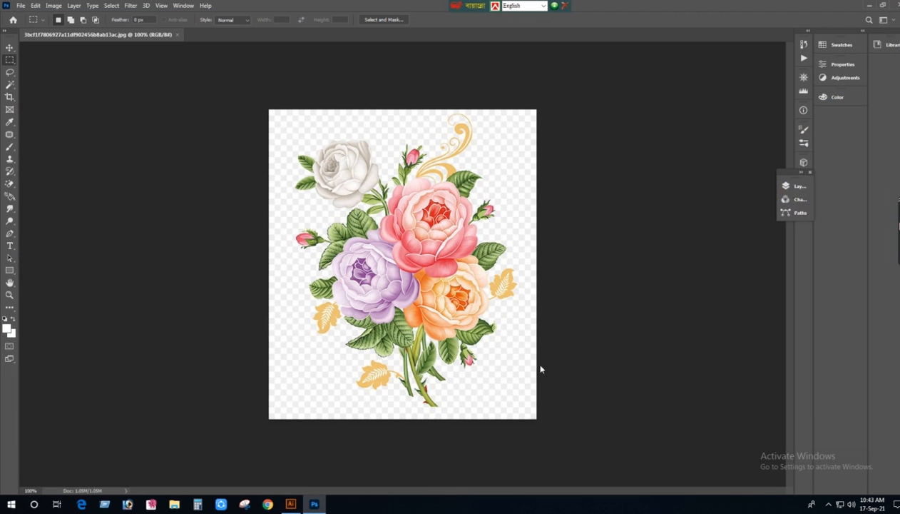
Step: Resize the image to 10 by 10 inches at 300 pixels/inch with unlinked proportions
{"action": "left_click", "coordinate": [53, 5]}
{"action": "left_click", "coordinate": [71, 75]}
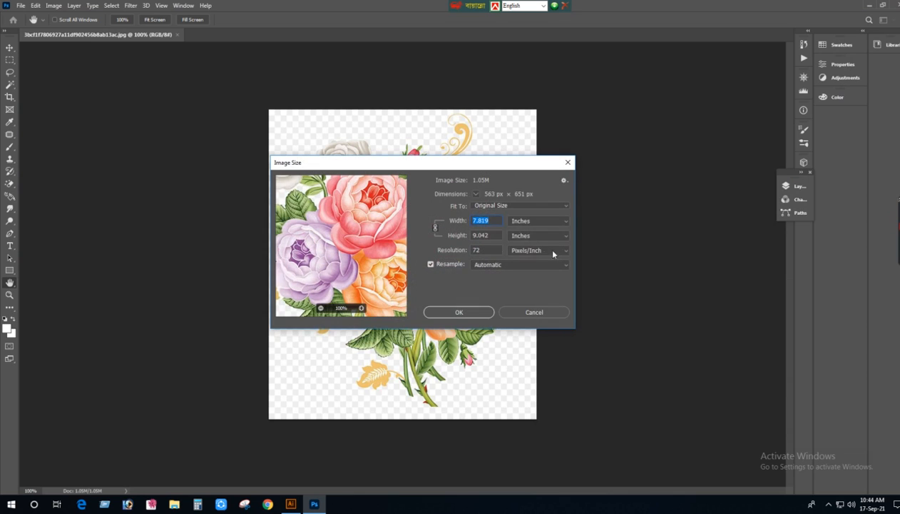
{"action": "type", "text": "10"}
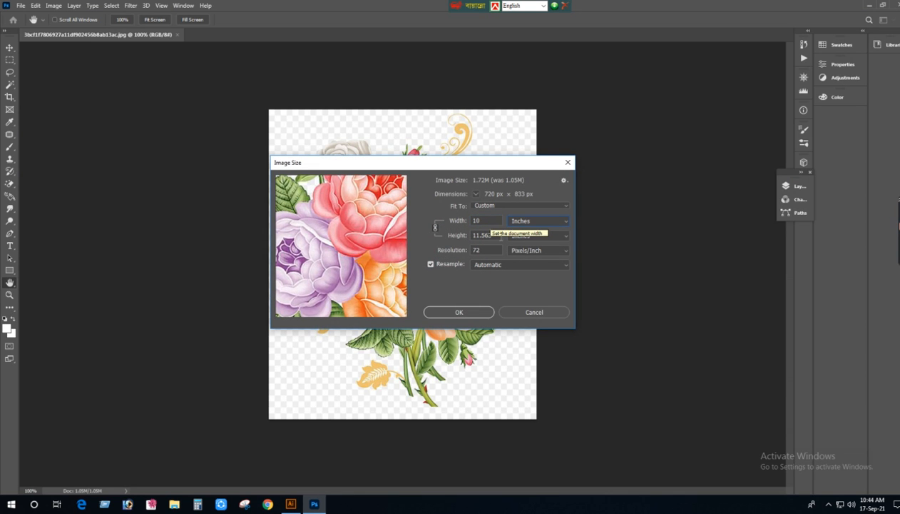
{"action": "key", "text": "Tab"}
{"action": "type", "text": "10"}
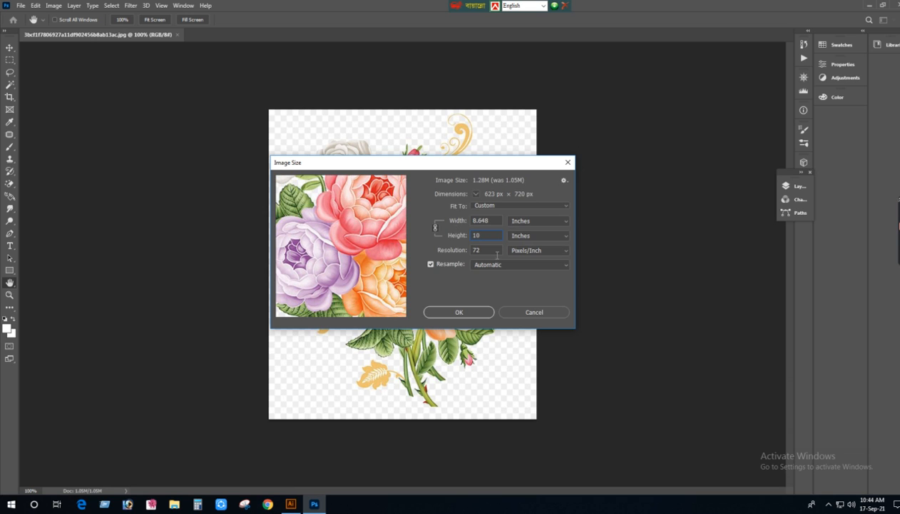
{"action": "left_click", "coordinate": [436, 229]}
{"action": "left_click_drag", "start_coordinate": [496, 220], "coordinate": [435, 220]}
{"action": "type", "text": "10"}
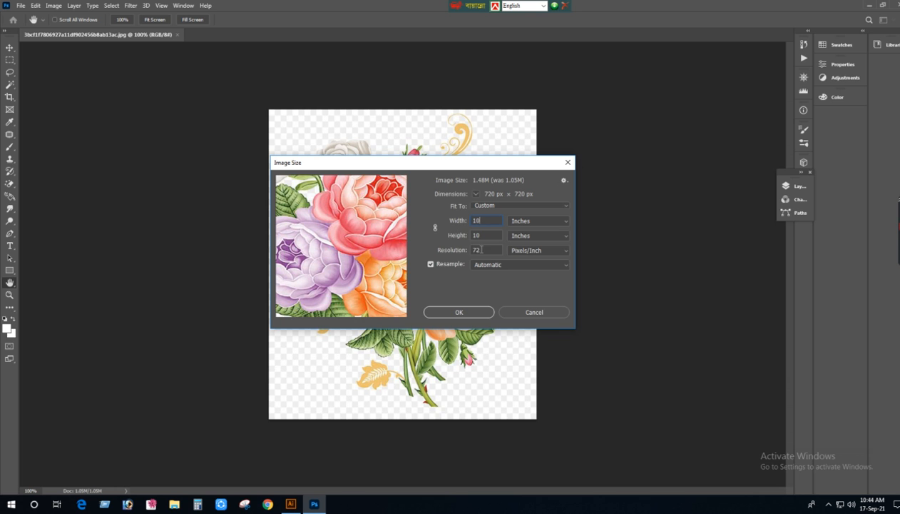
{"action": "type", "text": "300"}
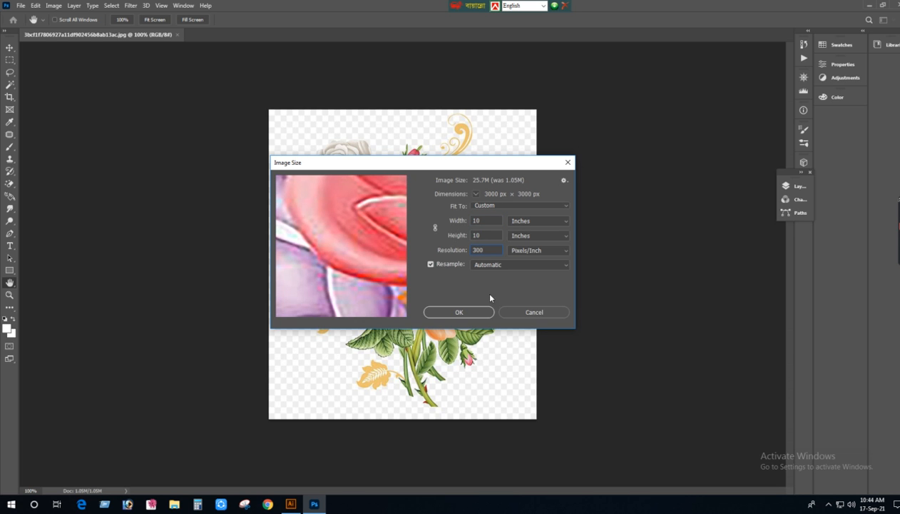
{"action": "left_click", "coordinate": [460, 313]}
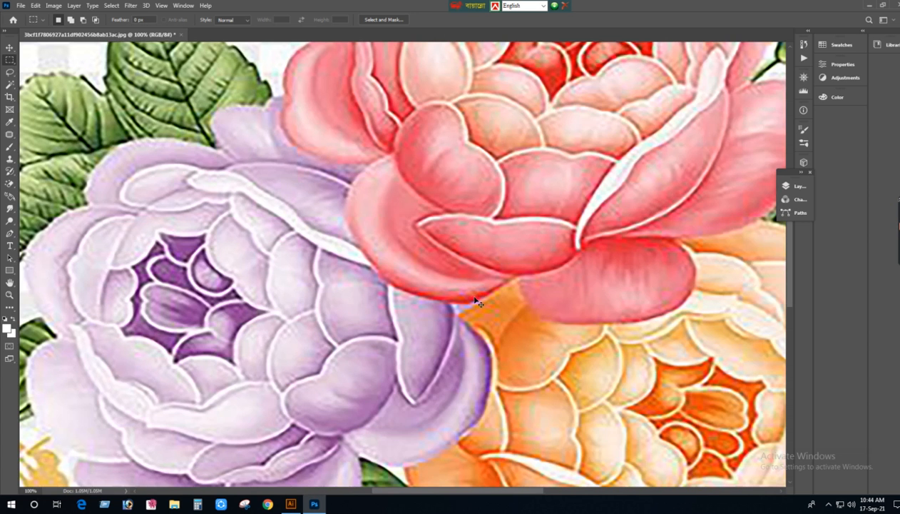
{"action": "key", "text": "ctrl+0"}
{"action": "key", "text": "ctrl+minus"}
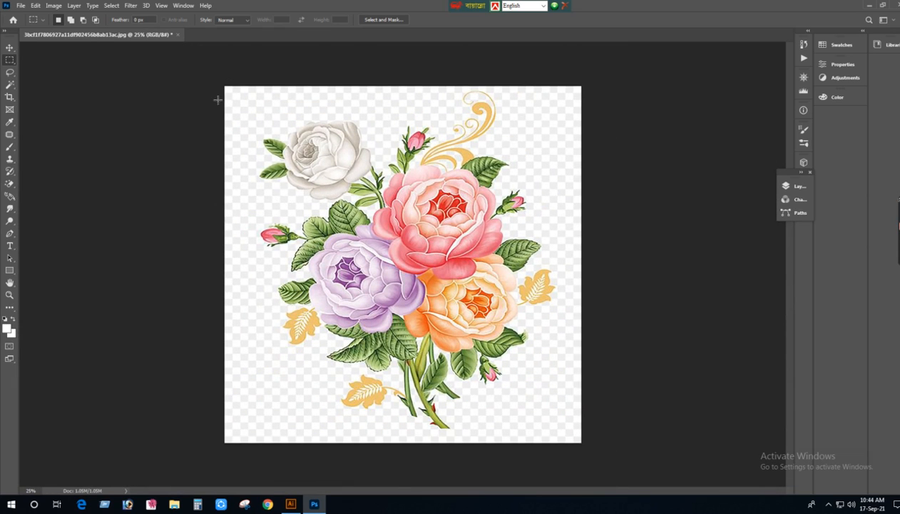
Step: Check the document's canvas size without changing it
{"action": "left_click", "coordinate": [54, 6]}
{"action": "left_click", "coordinate": [69, 85]}
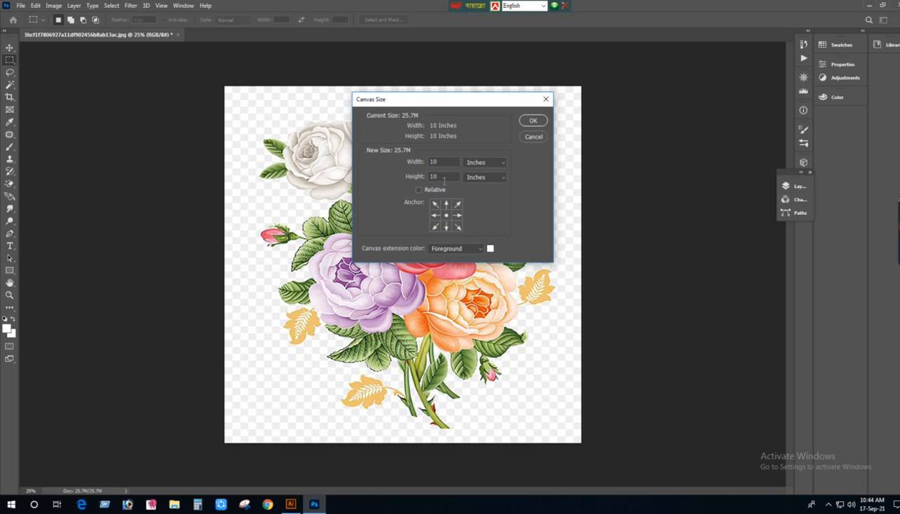
{"action": "left_click", "coordinate": [533, 137]}
Step: Lasso the whole bouquet, scale it down about its centre to about 59% width and 57% height, and deselect it
{"action": "left_click", "coordinate": [10, 72]}
{"action": "mouse_move", "coordinate": [263, 117]}
{"action": "left_mouse_down"}
{"action": "mouse_move", "coordinate": [248, 303]}
{"action": "mouse_move", "coordinate": [289, 385]}
{"action": "mouse_move", "coordinate": [333, 425]}
{"action": "mouse_move", "coordinate": [479, 437]}
{"action": "mouse_move", "coordinate": [550, 356]}
{"action": "mouse_move", "coordinate": [575, 274]}
{"action": "mouse_move", "coordinate": [526, 93]}
{"action": "mouse_move", "coordinate": [474, 86]}
{"action": "mouse_move", "coordinate": [282, 118]}
{"action": "left_mouse_up"}
{"action": "key", "text": "ctrl+t"}
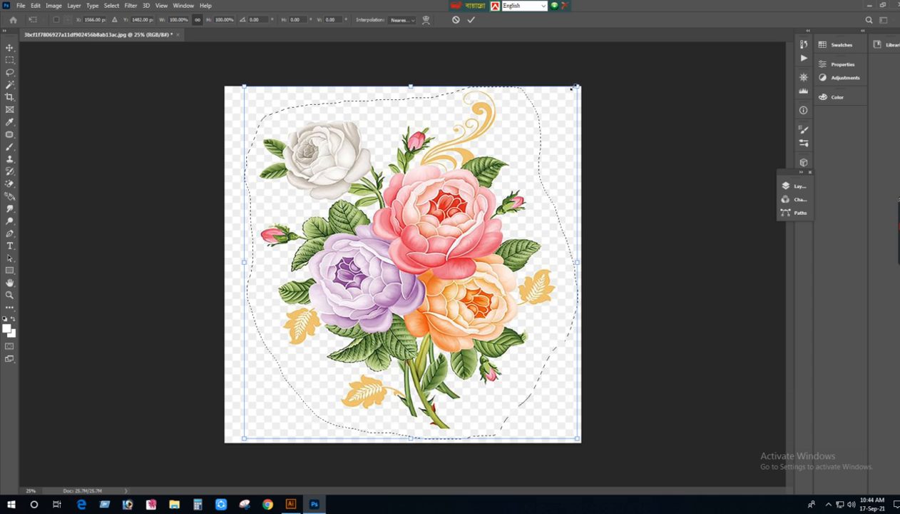
{"action": "left_click_drag", "start_coordinate": [576, 90], "coordinate": [511, 157]}
{"action": "key", "text": "Return"}
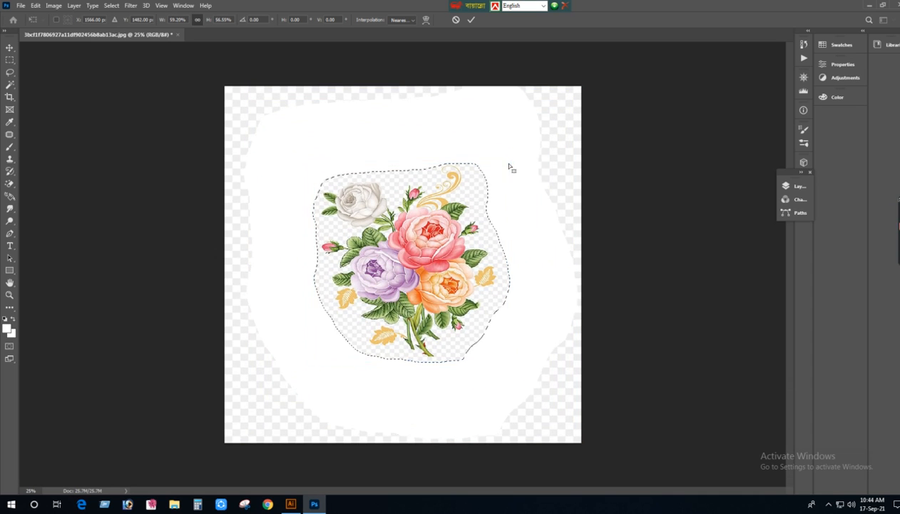
{"action": "key", "text": "ctrl+d"}
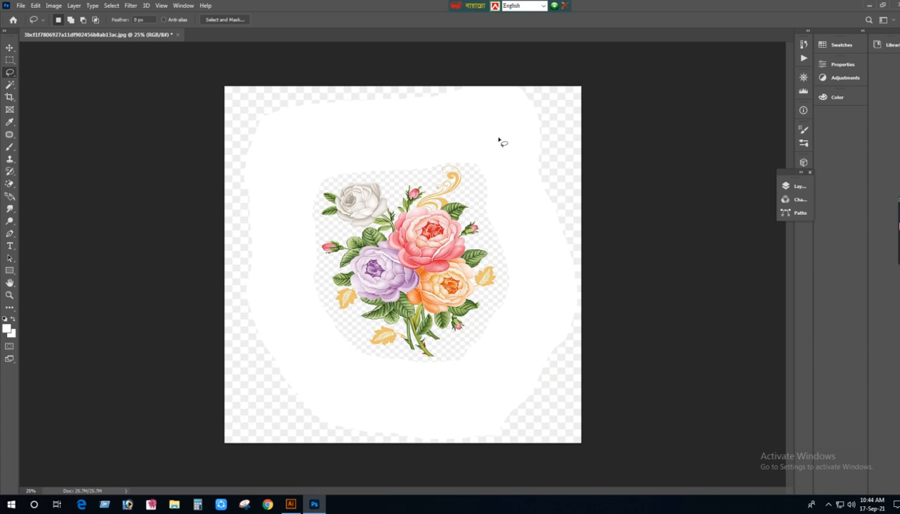
{"action": "key", "text": "ctrl+minus"}
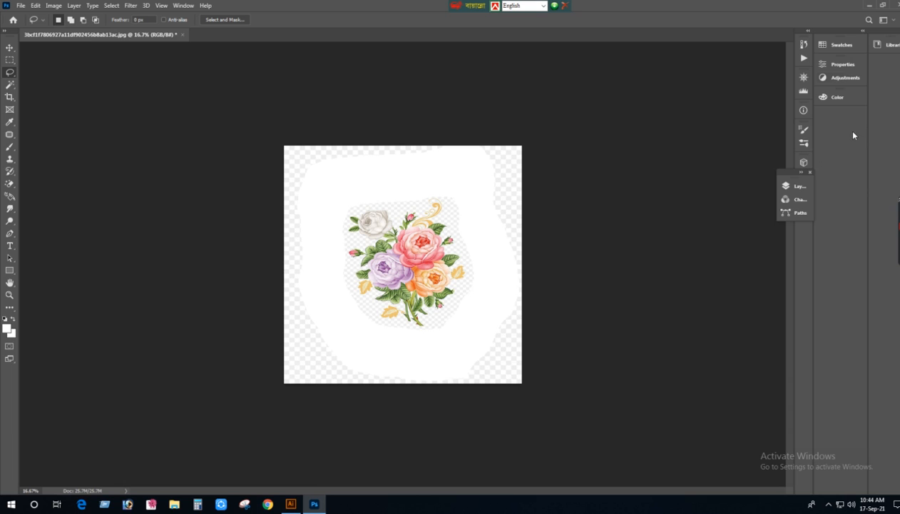
Step: Convert the locked Background into a regular layer named Layer 0
{"action": "left_click", "coordinate": [801, 186]}
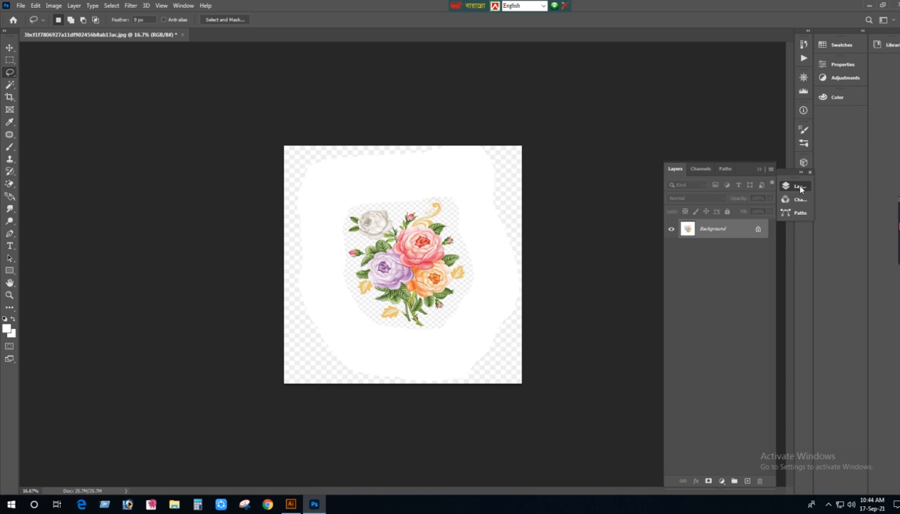
{"action": "double_click", "coordinate": [742, 235]}
{"action": "left_click", "coordinate": [532, 149]}
Step: Lasso around the reduced bouquet and copy the selection to a new layer
{"action": "mouse_move", "coordinate": [368, 203]}
{"action": "left_mouse_down"}
{"action": "mouse_move", "coordinate": [349, 205]}
{"action": "mouse_move", "coordinate": [336, 249]}
{"action": "mouse_move", "coordinate": [355, 316]}
{"action": "mouse_move", "coordinate": [441, 322]}
{"action": "mouse_move", "coordinate": [473, 270]}
{"action": "mouse_move", "coordinate": [454, 192]}
{"action": "mouse_move", "coordinate": [370, 194]}
{"action": "left_mouse_up"}
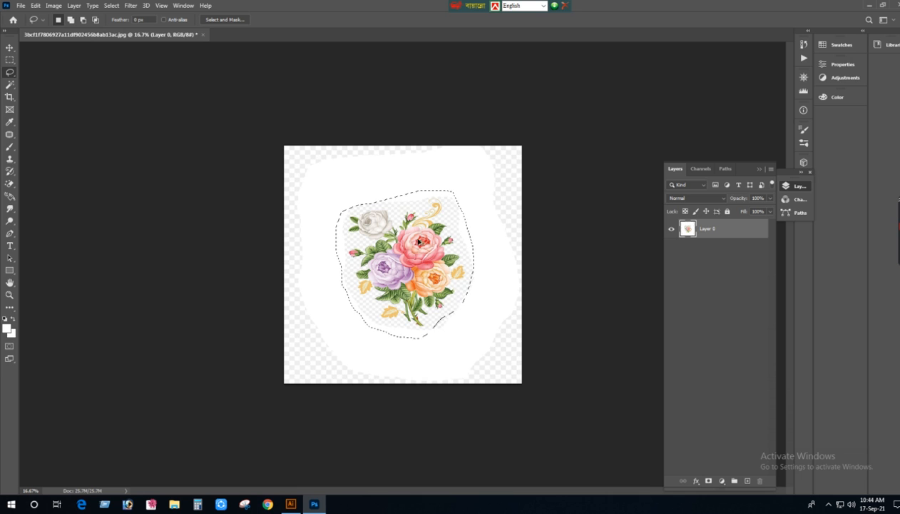
{"action": "mouse_move", "coordinate": [419, 241]}
{"action": "left_mouse_down"}
{"action": "mouse_move", "coordinate": [396, 241]}
{"action": "mouse_move", "coordinate": [403, 282]}
{"action": "left_mouse_up"}
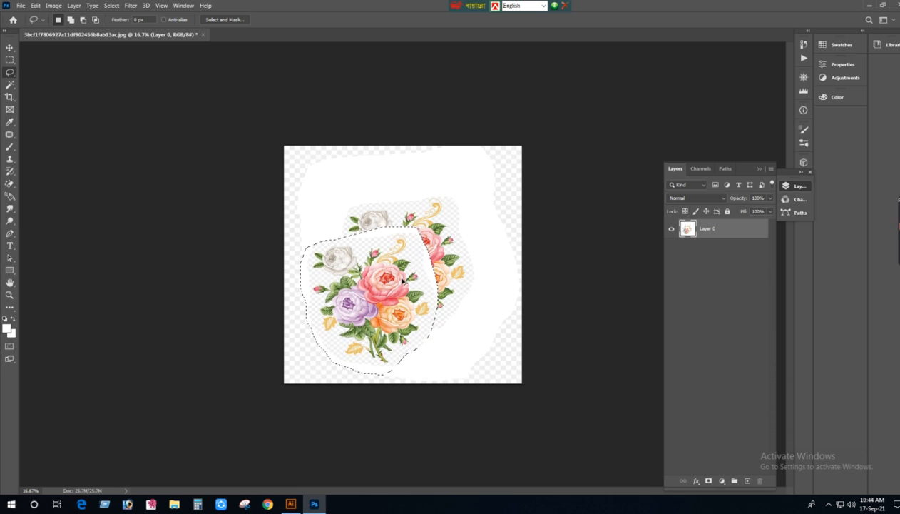
{"action": "key", "text": "ctrl+z"}
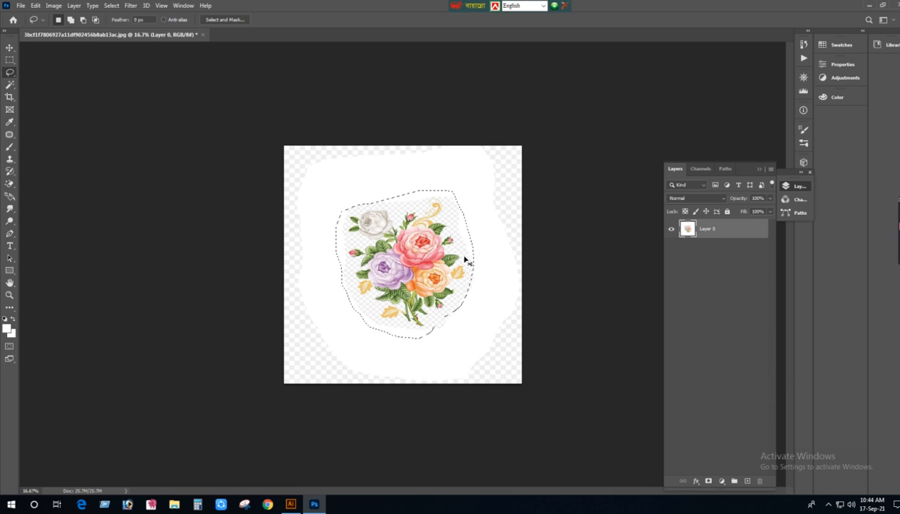
{"action": "key", "text": "ctrl+j"}
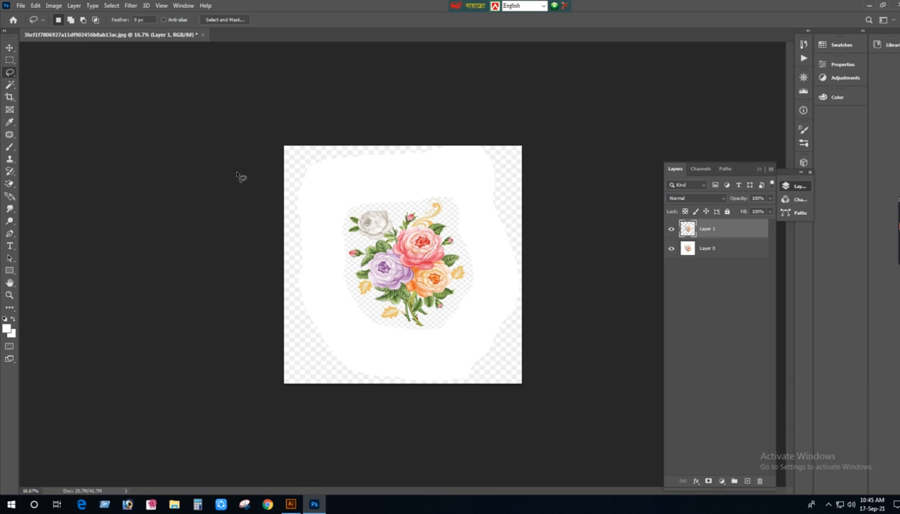
Step: Move the copied bouquet so that it is centred on the canvas's lower-left corner
{"action": "left_click", "coordinate": [9, 47]}
{"action": "left_click_drag", "start_coordinate": [423, 266], "coordinate": [322, 358]}
{"action": "key", "text": "ctrl+t"}
{"action": "key", "text": "Return"}
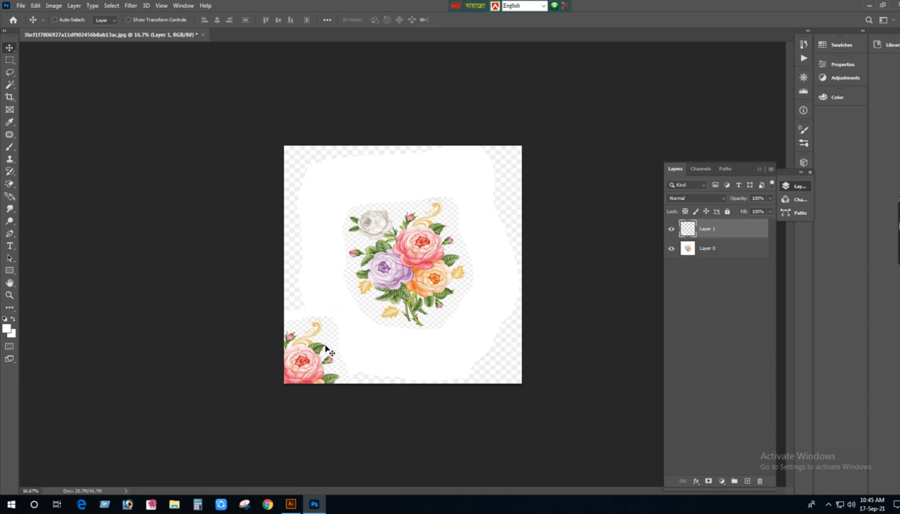
Step: Duplicate the corner bouquet onto the canvas's upper-left and upper-right corners, centring each copy on its corner
{"action": "left_click_drag", "start_coordinate": [321, 350], "coordinate": [544, 175]}
{"action": "key", "text": "ctrl+t"}
{"action": "key", "text": "Return"}
{"action": "key", "text": "ctrl+t"}
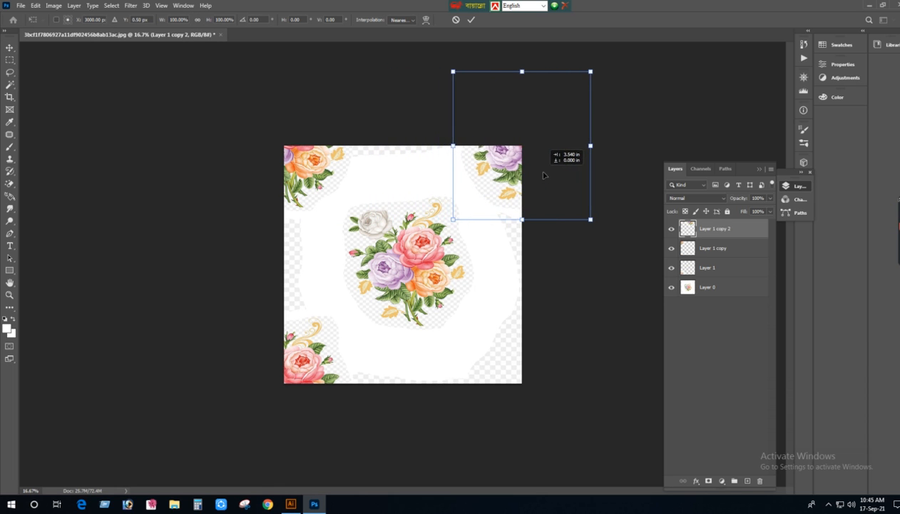
{"action": "key", "text": "Return"}
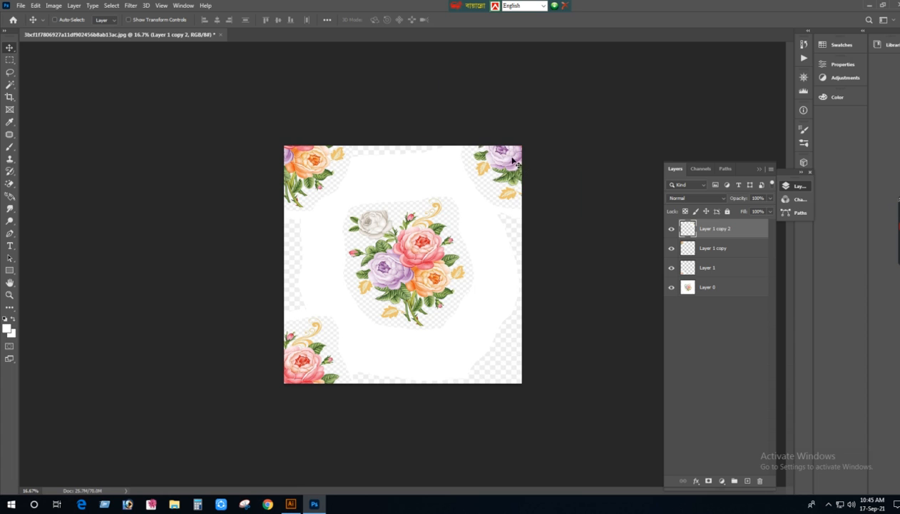
Step: Duplicate the upper-right bouquet and centre the copy on the canvas's lower-right corner
{"action": "left_click_drag", "start_coordinate": [511, 158], "coordinate": [520, 376]}
{"action": "key", "text": "ctrl+t"}
{"action": "key", "text": "Return"}
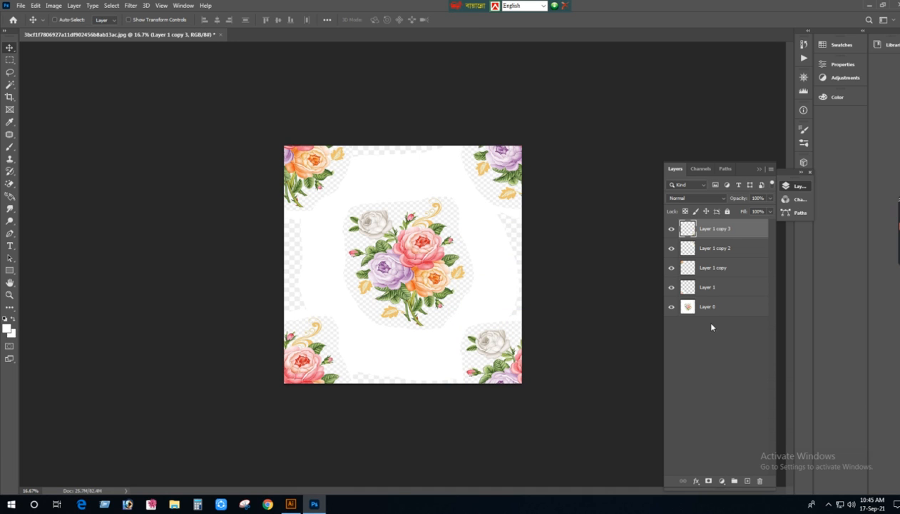
Step: Flatten all the bouquet layers into a single background image
{"action": "left_click", "coordinate": [698, 305]}
{"action": "left_click", "coordinate": [772, 172]}
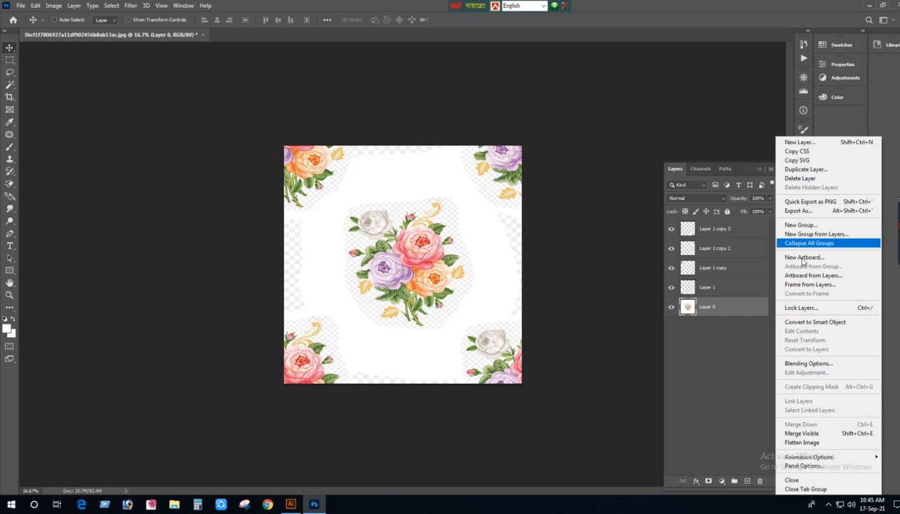
{"action": "left_click", "coordinate": [802, 437]}
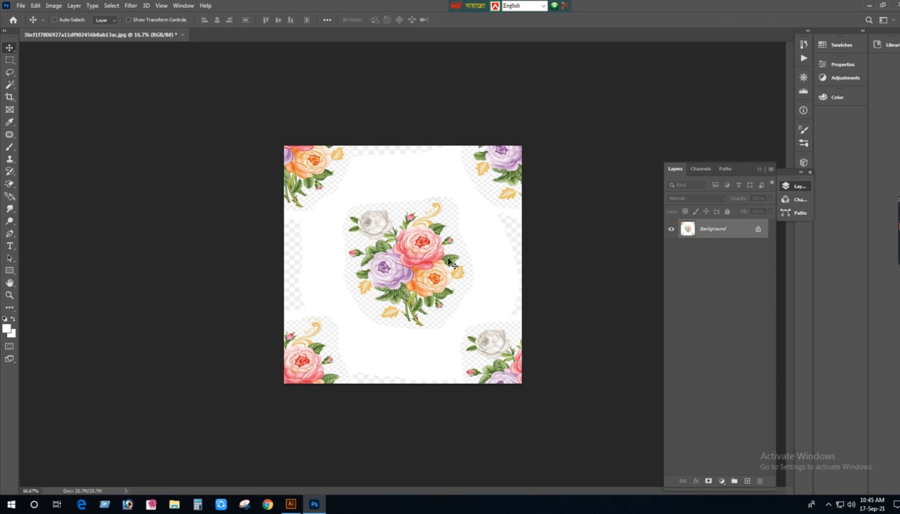
{"action": "scroll", "coordinate": [452, 216], "scroll_direction": "up", "scroll_amount": 3}
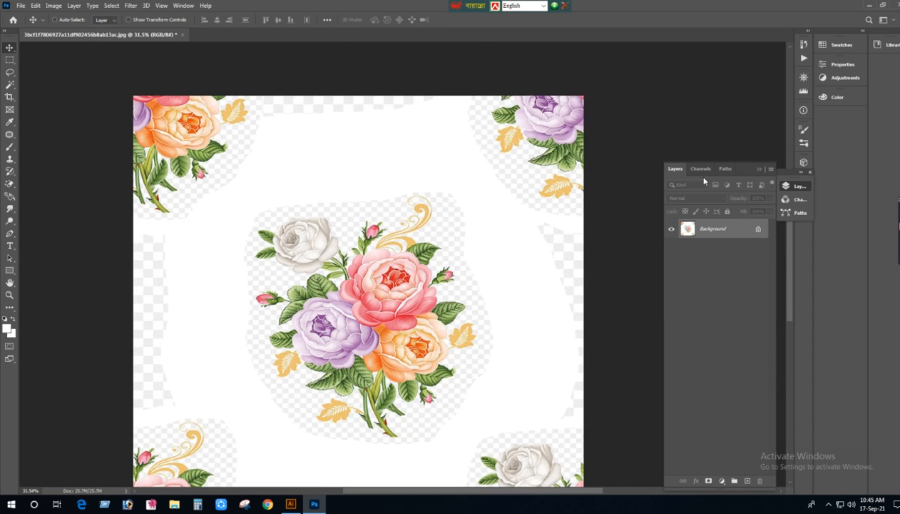
Step: Convert the flattened Background to Layer 0 and erase the white and checkered backdrop with the Magic Eraser at tolerance 32
{"action": "left_click", "coordinate": [771, 169]}
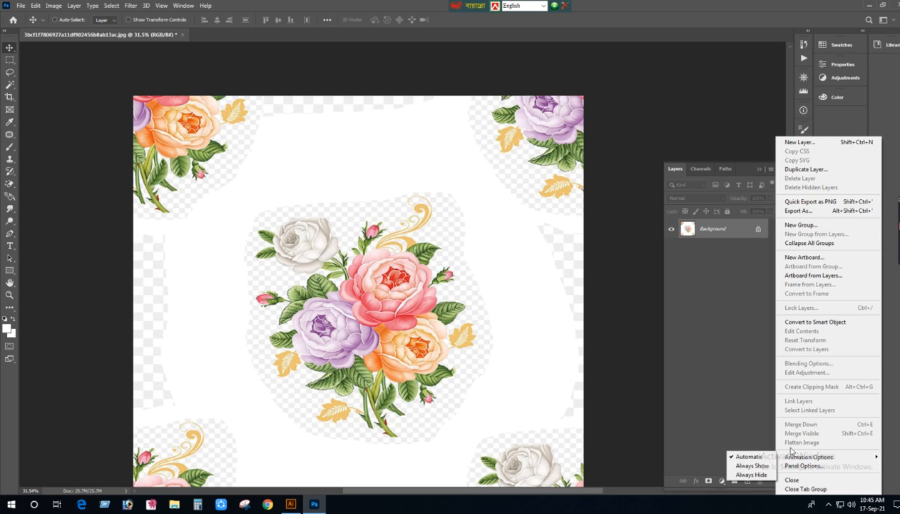
{"action": "left_click", "coordinate": [718, 310]}
{"action": "double_click", "coordinate": [748, 237]}
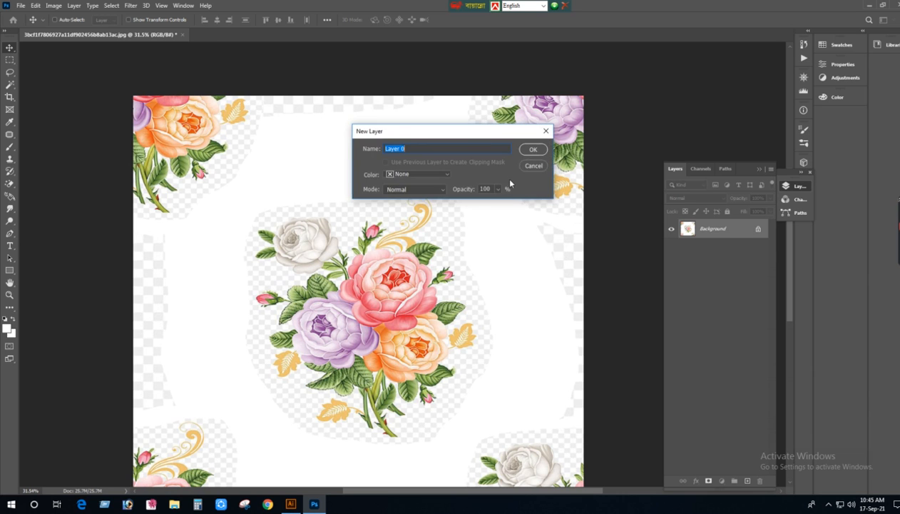
{"action": "left_click", "coordinate": [531, 149]}
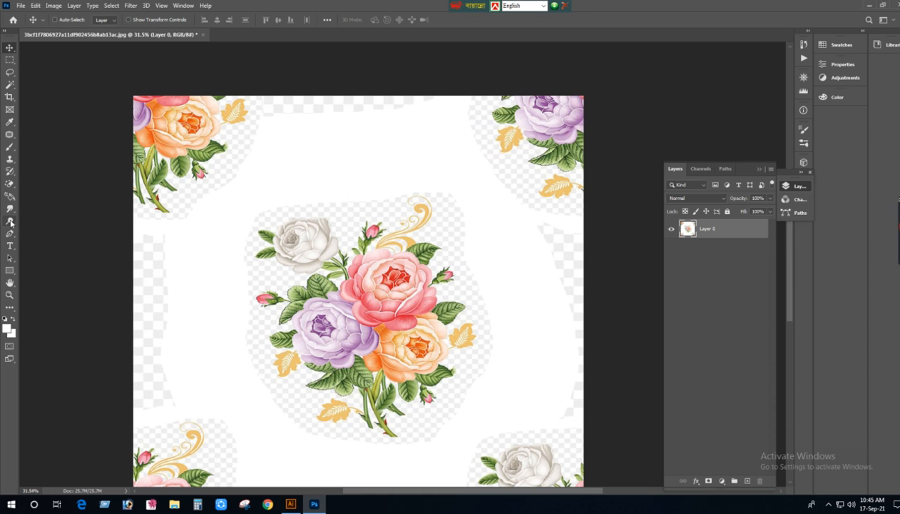
{"action": "left_click_drag", "start_coordinate": [9, 183], "coordinate": [36, 193]}
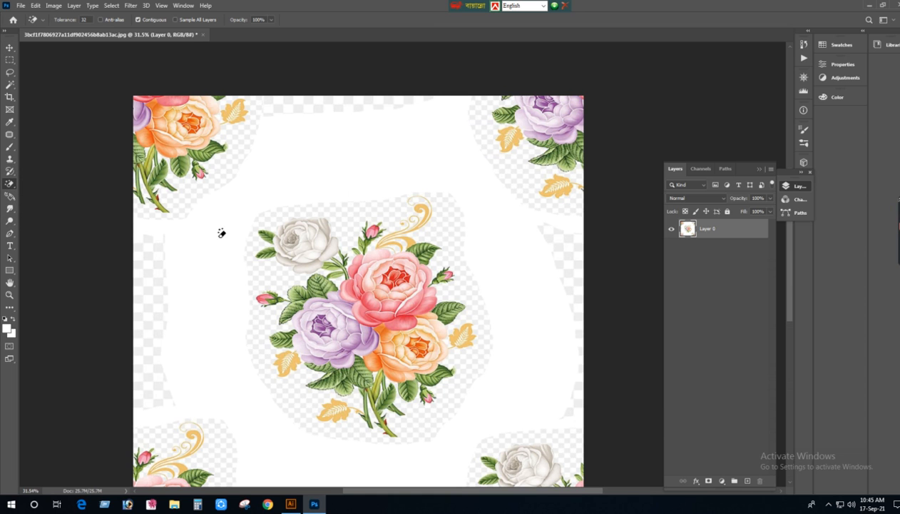
{"action": "left_click", "coordinate": [219, 241]}
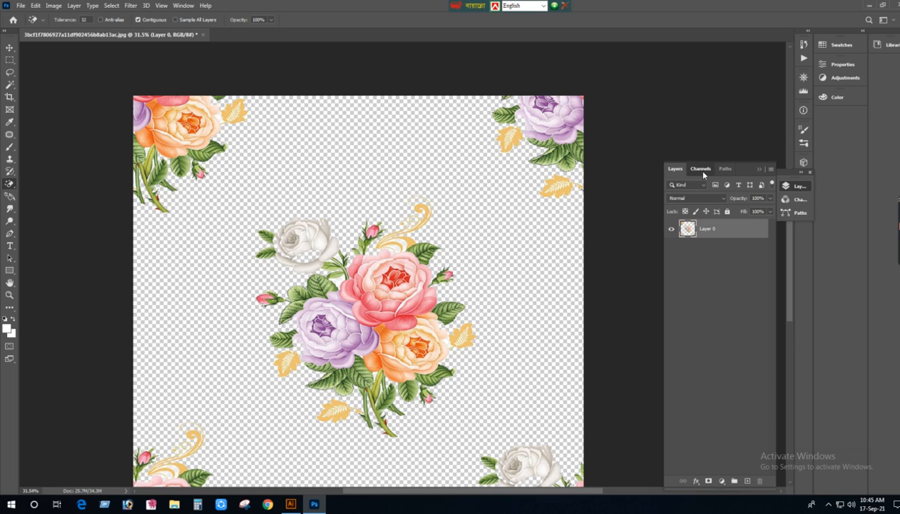
Step: Flatten the transparent Layer 0 into a single background layer
{"action": "left_click", "coordinate": [701, 169]}
{"action": "left_click", "coordinate": [771, 170]}
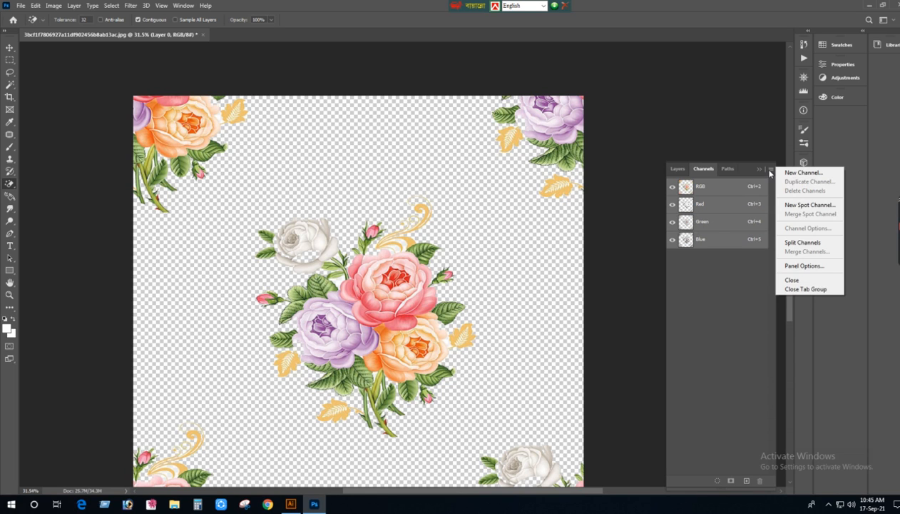
{"action": "left_click", "coordinate": [771, 171]}
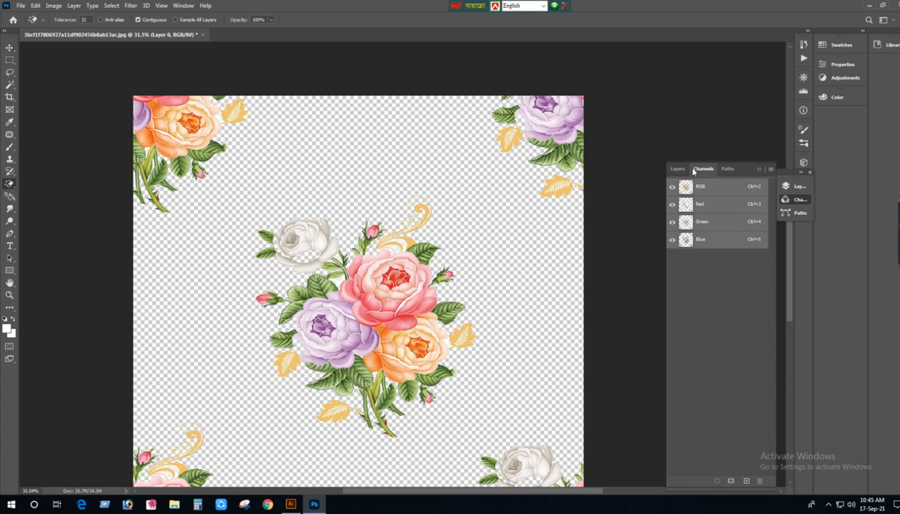
{"action": "left_click", "coordinate": [678, 170]}
{"action": "left_click", "coordinate": [770, 170]}
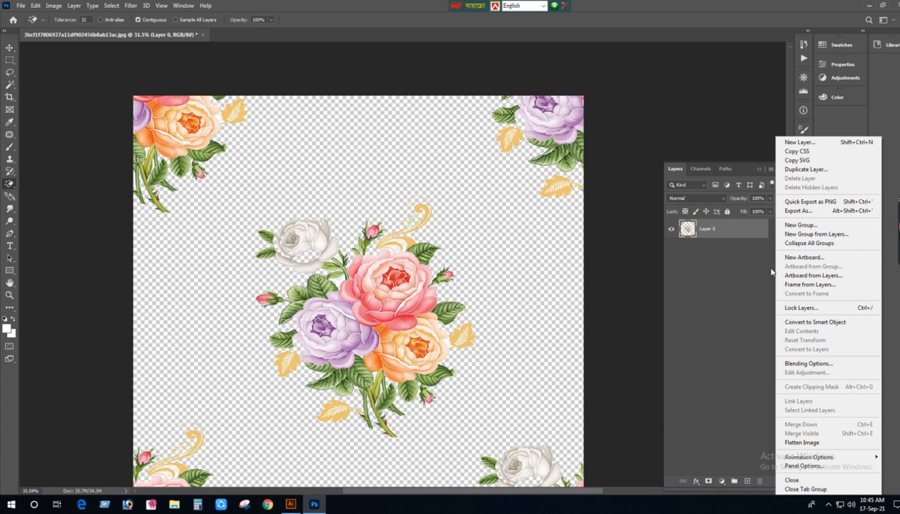
{"action": "left_click", "coordinate": [795, 443]}
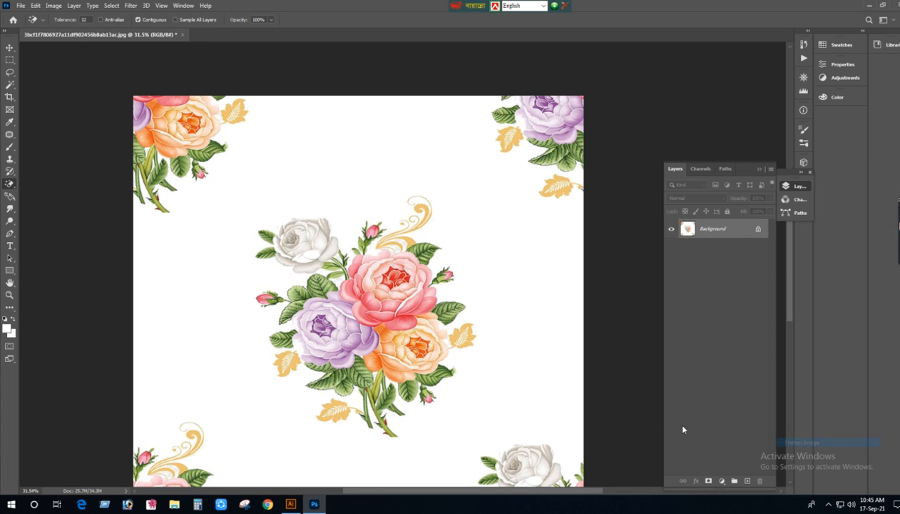
Step: Define the whole flattened bouquet image as a pattern named "patte"
{"action": "left_click", "coordinate": [10, 61]}
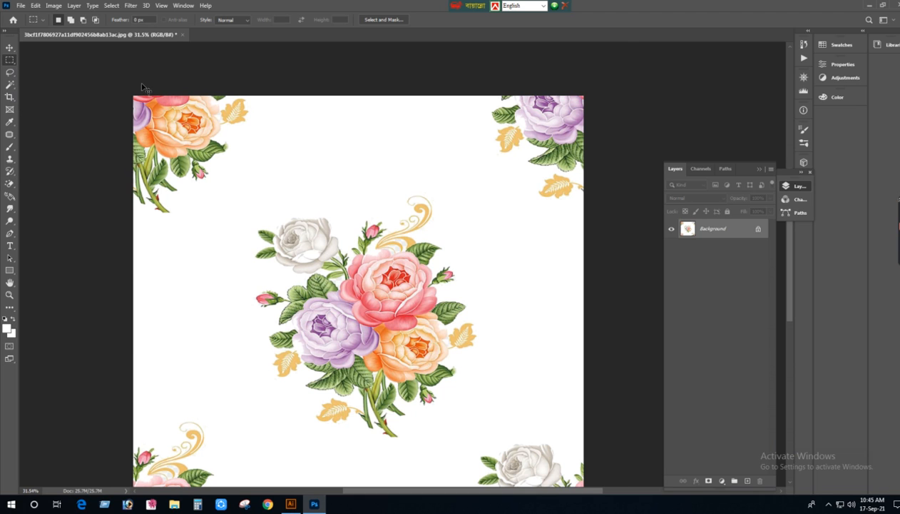
{"action": "key", "text": "ctrl+0"}
{"action": "left_click", "coordinate": [54, 5]}
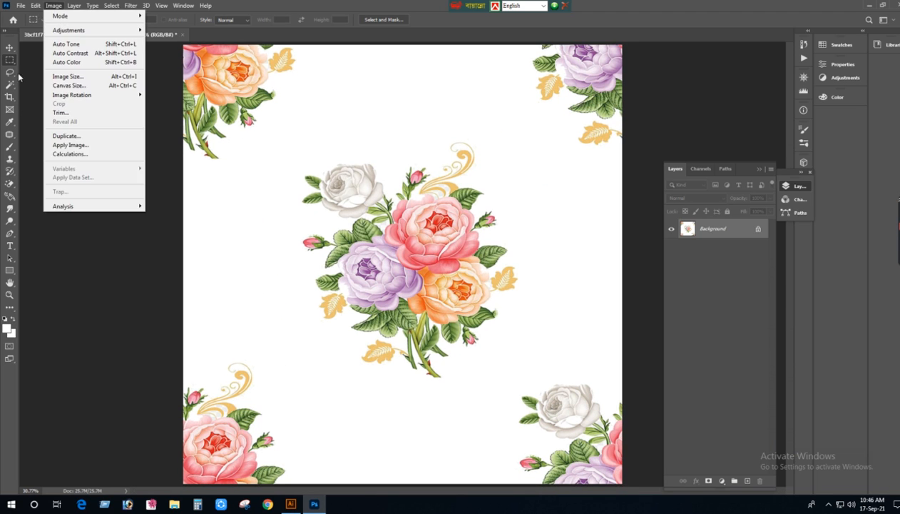
{"action": "mouse_move", "coordinate": [37, 7]}
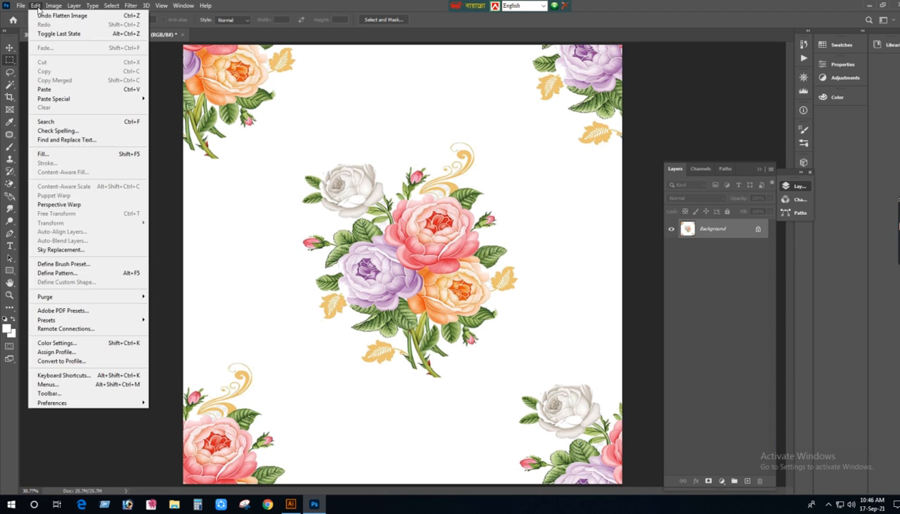
{"action": "left_click", "coordinate": [57, 272]}
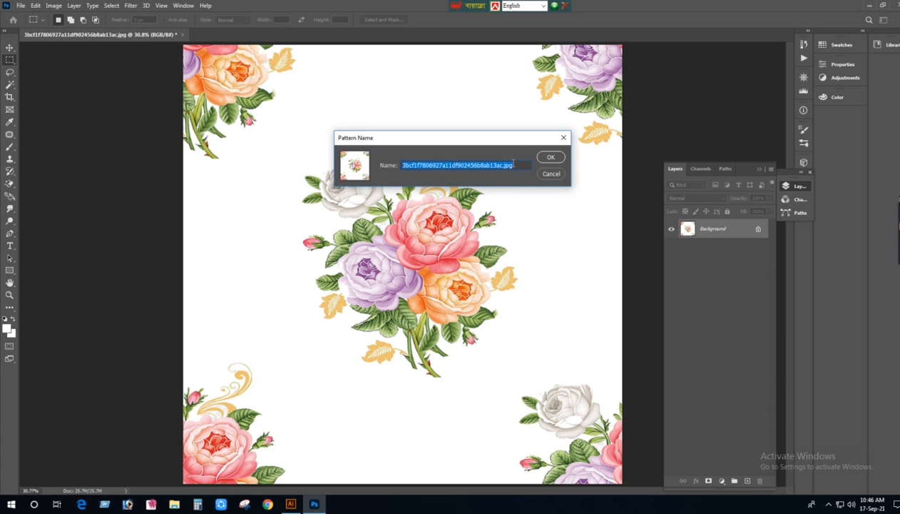
{"action": "type", "text": "patte"}
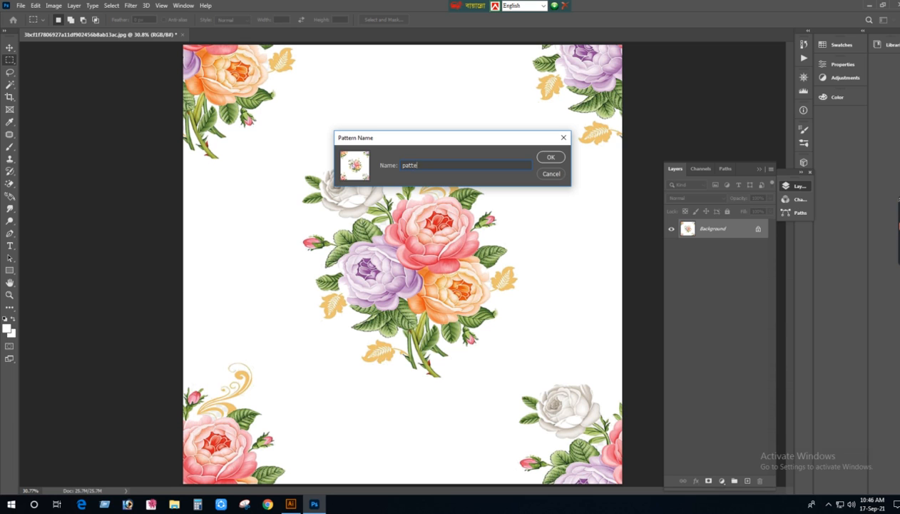
{"action": "key", "text": "Return"}
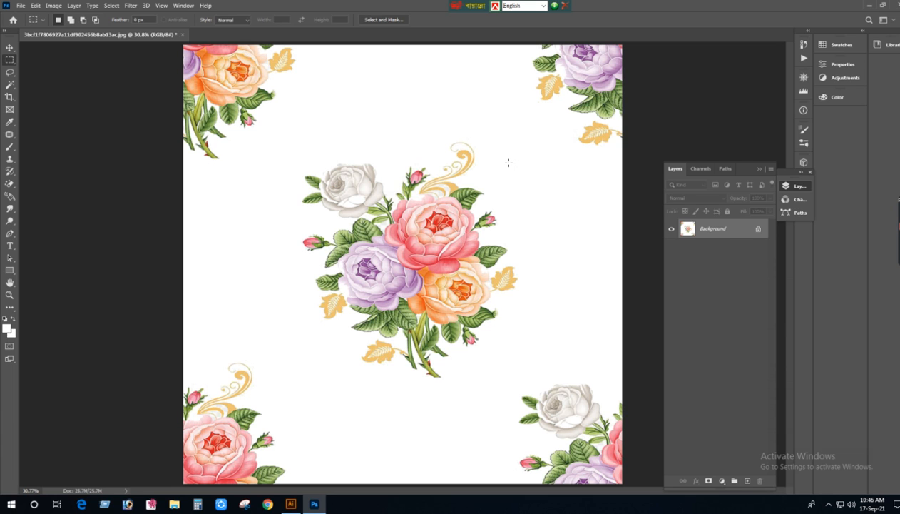
Step: Enlarge the canvas to 30 by 30 inches, anchoring the existing tile in the upper-left corner
{"action": "left_click", "coordinate": [417, 206], "text": "alt"}
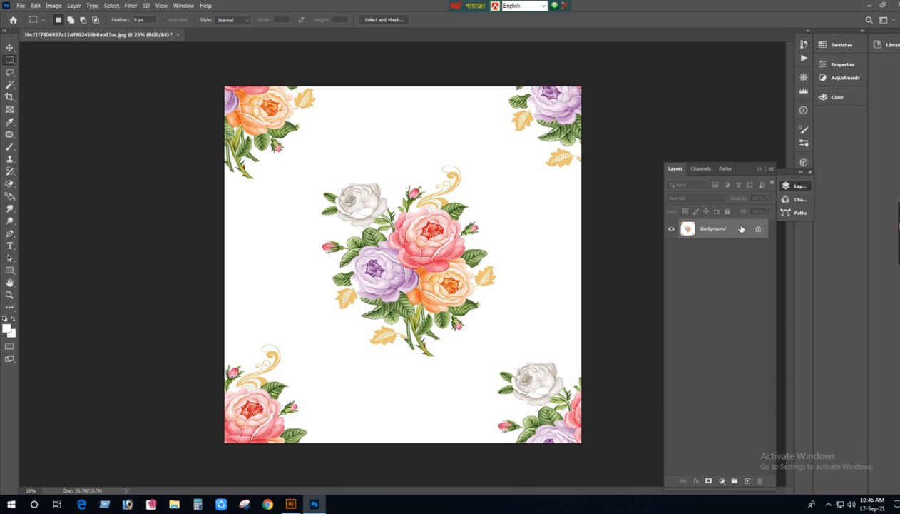
{"action": "left_click", "coordinate": [702, 169]}
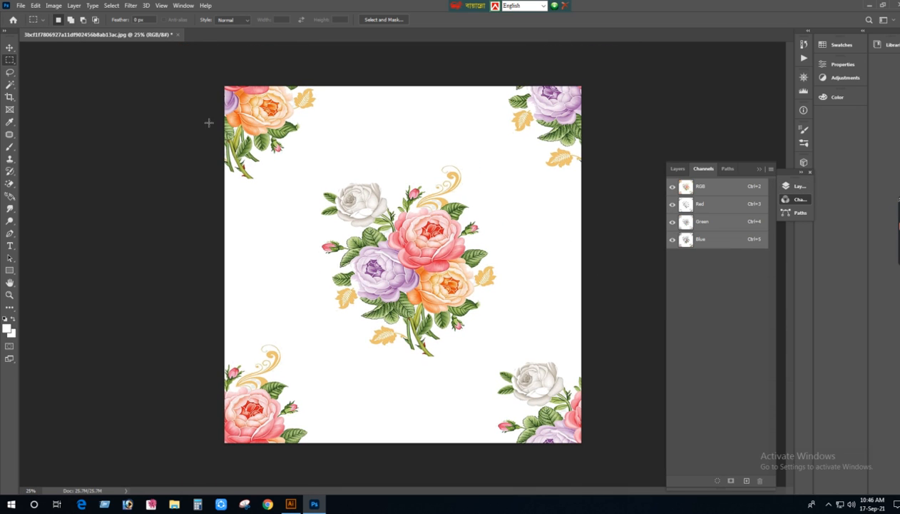
{"action": "left_click", "coordinate": [54, 5]}
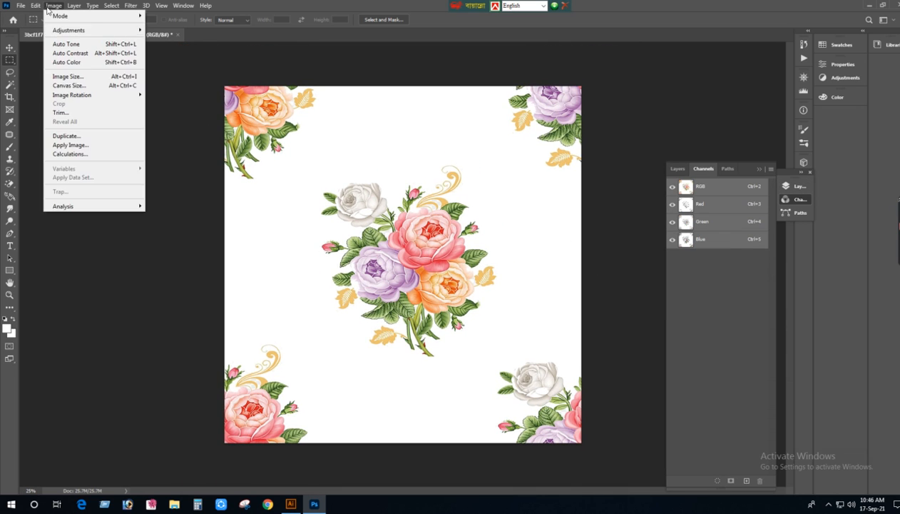
{"action": "left_click", "coordinate": [70, 85]}
{"action": "left_click", "coordinate": [436, 202]}
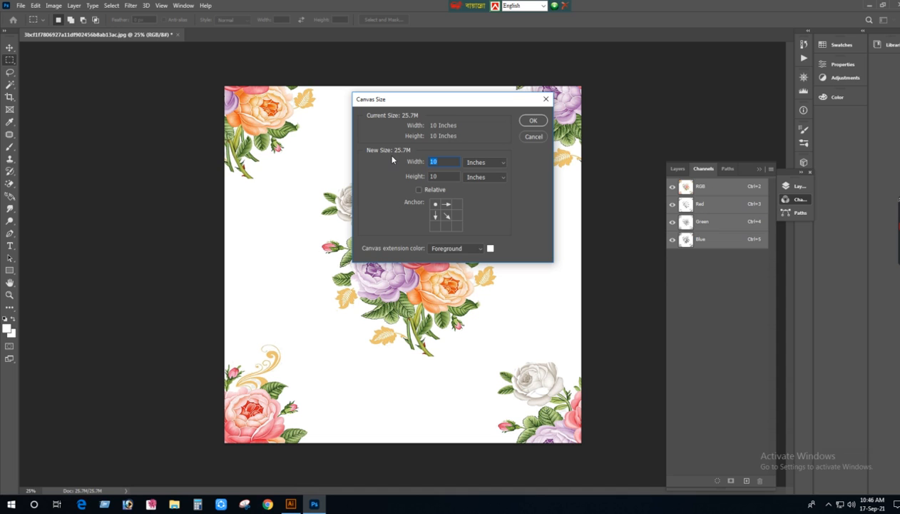
{"action": "type", "text": "3030"}
{"action": "left_click", "coordinate": [530, 121]}
{"action": "key", "text": "ctrl+0"}
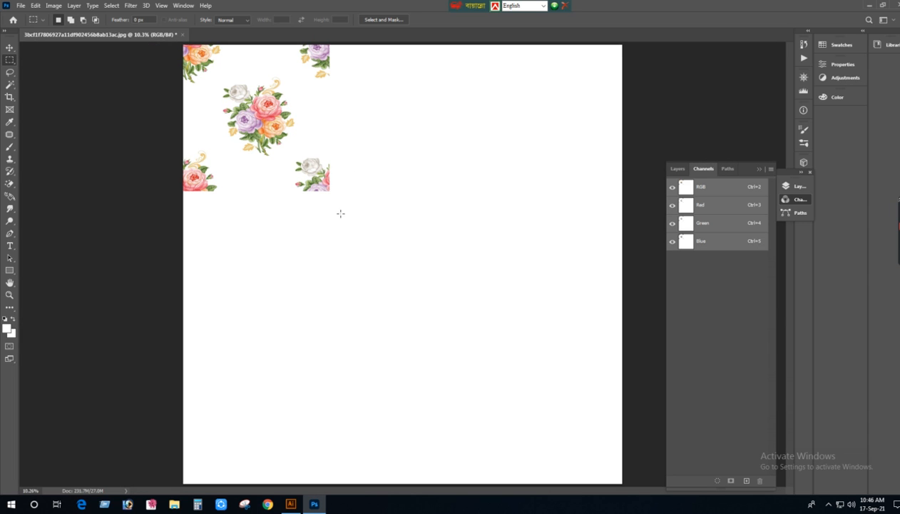
Step: Fill the enlarged canvas with the newly defined bouquet pattern
{"action": "left_click", "coordinate": [53, 6]}
{"action": "mouse_move", "coordinate": [35, 6]}
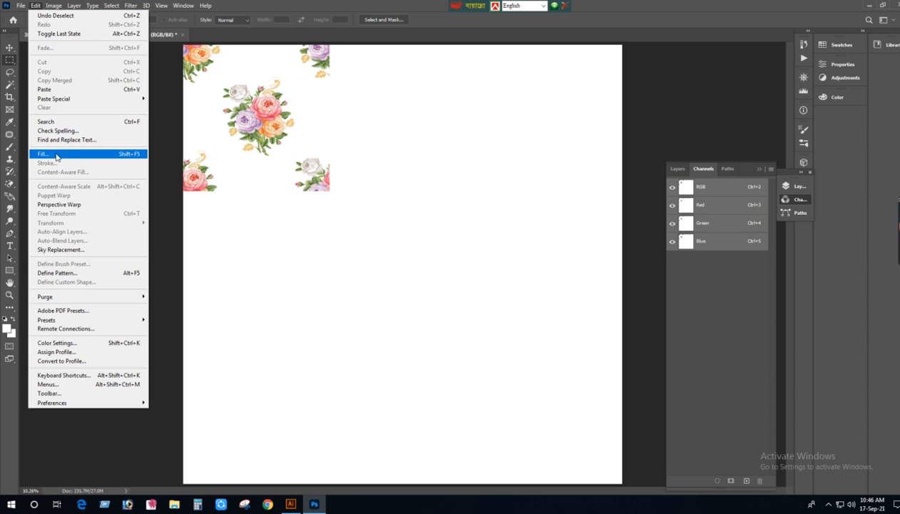
{"action": "left_click", "coordinate": [57, 154]}
{"action": "left_click", "coordinate": [470, 135]}
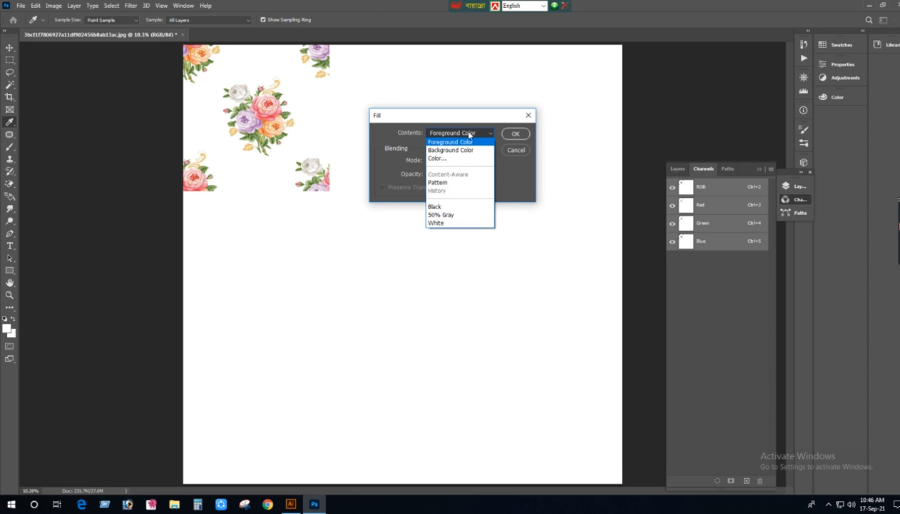
{"action": "left_click", "coordinate": [450, 183]}
{"action": "left_click", "coordinate": [444, 159]}
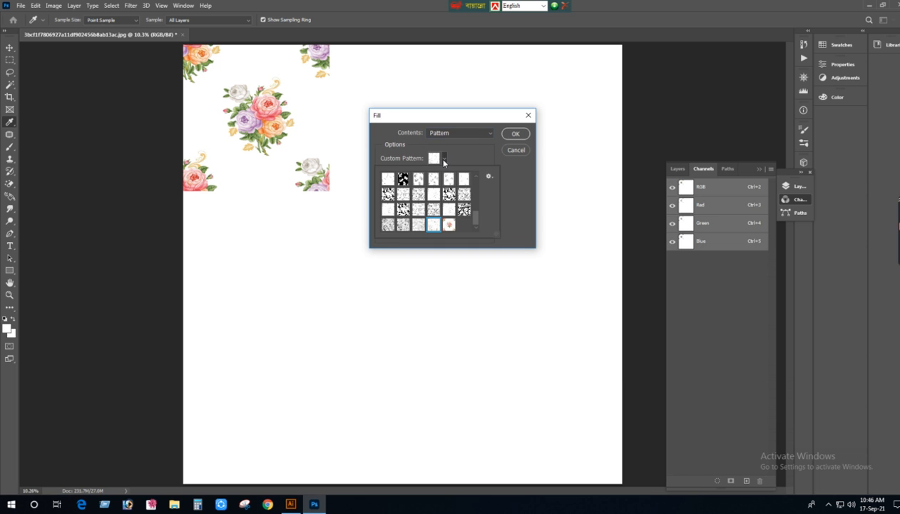
{"action": "left_click", "coordinate": [445, 223]}
{"action": "left_click", "coordinate": [516, 133]}
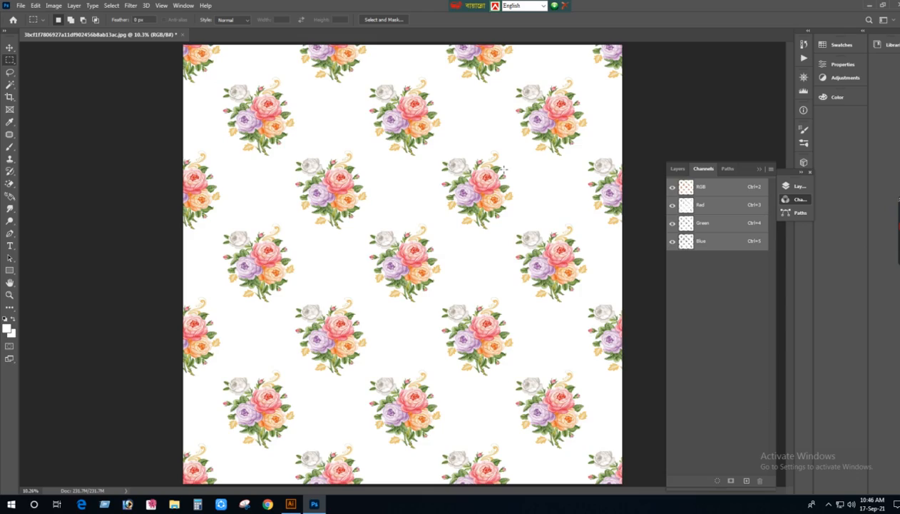
Step: Examine the bouquet repeat across the filled canvas, both up close and as a whole
{"action": "scroll", "coordinate": [469, 184], "scroll_direction": "up", "scroll_amount": 8}
{"action": "scroll", "coordinate": [474, 285], "scroll_direction": "down", "scroll_amount": 7}
{"action": "scroll", "coordinate": [478, 317], "scroll_direction": "up", "scroll_amount": 6}
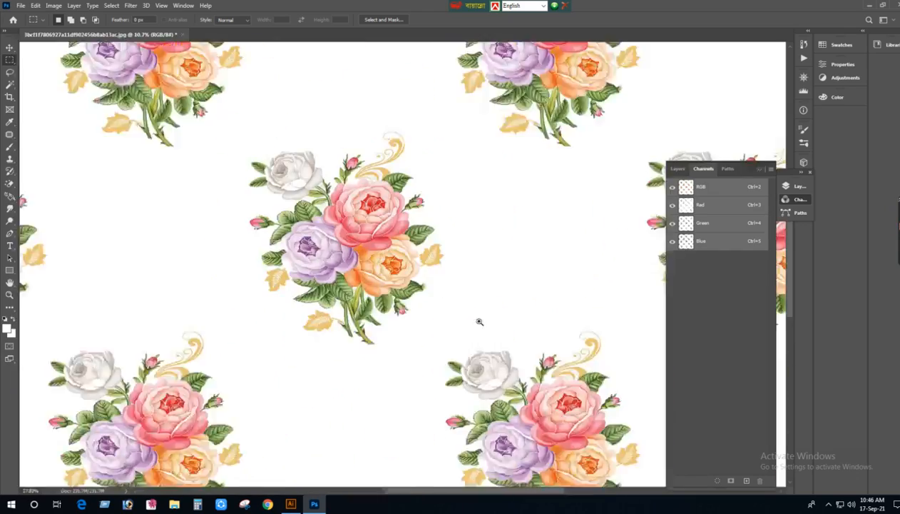
{"action": "scroll", "coordinate": [498, 328], "scroll_direction": "down", "scroll_amount": 6}
{"action": "scroll", "coordinate": [471, 313], "scroll_direction": "up", "scroll_amount": 6}
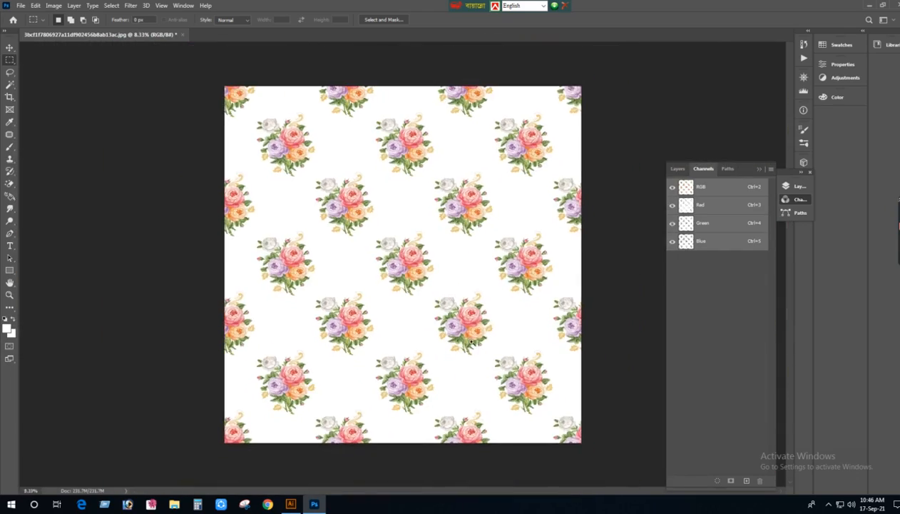
{"action": "scroll", "coordinate": [221, 314], "scroll_direction": "down", "scroll_amount": 6}
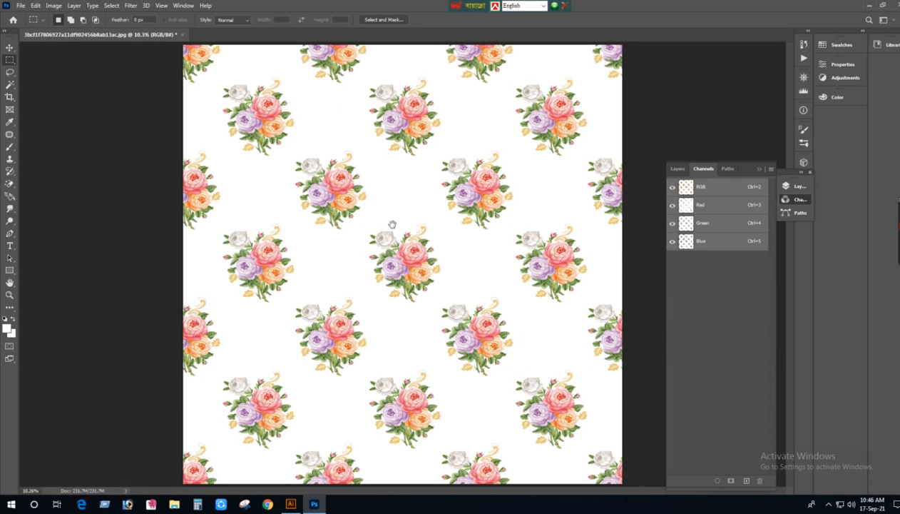
Step: Save the patterned image as the JPEG file d.jpg at maximum quality 12 with the Progressive format option
{"action": "left_click", "coordinate": [26, 5]}
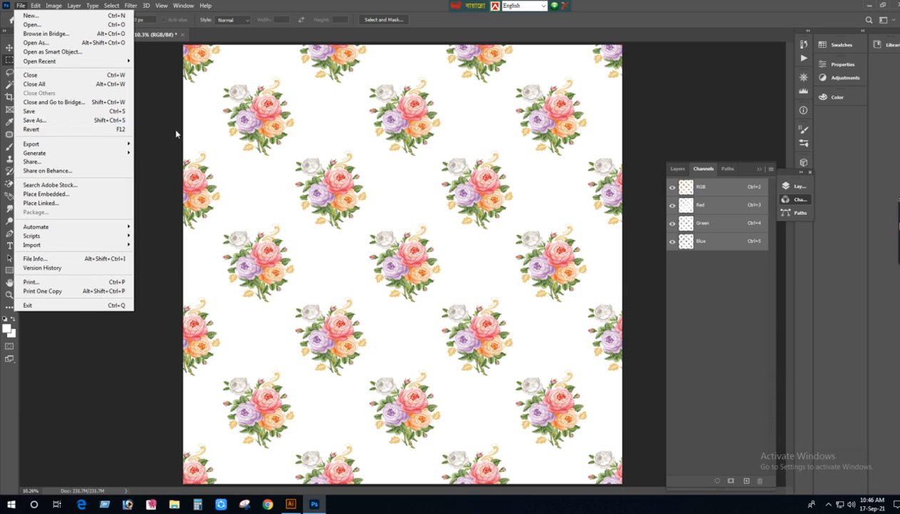
{"action": "left_click", "coordinate": [313, 135]}
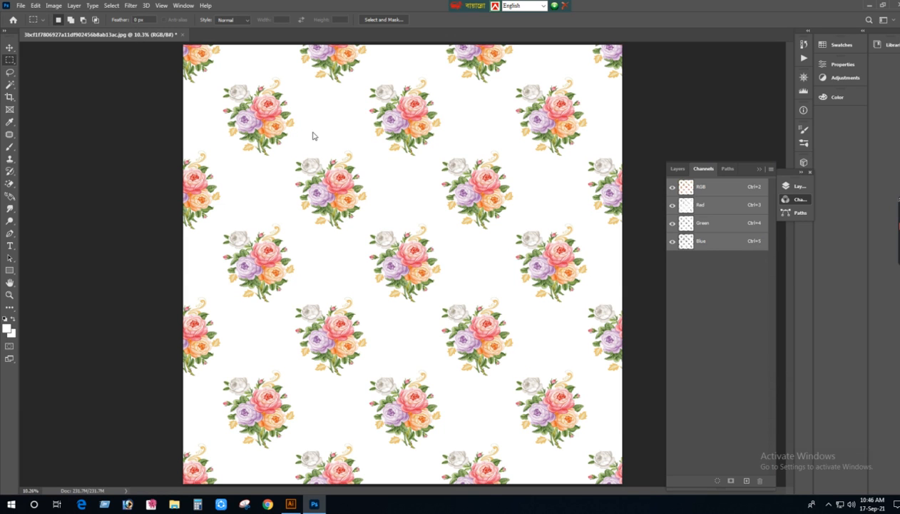
{"action": "left_click", "coordinate": [21, 5]}
{"action": "left_click", "coordinate": [40, 123]}
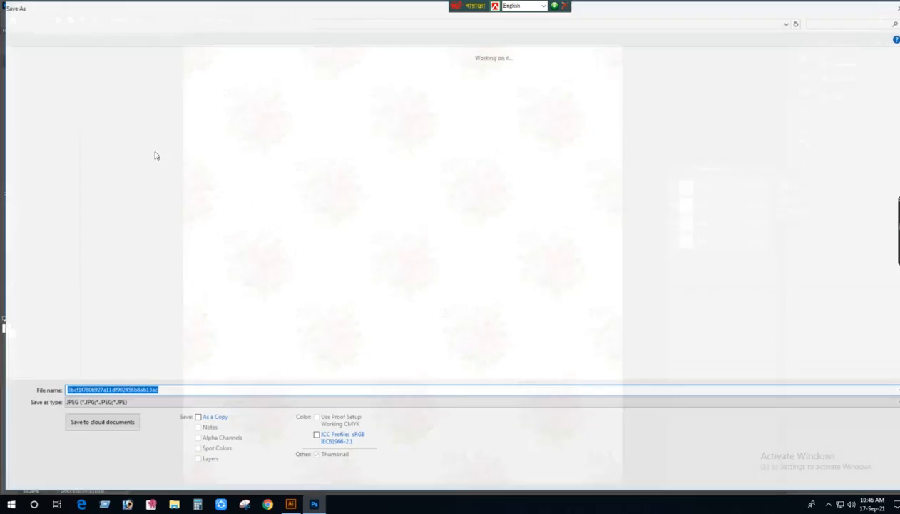
{"action": "left_click", "coordinate": [831, 478]}
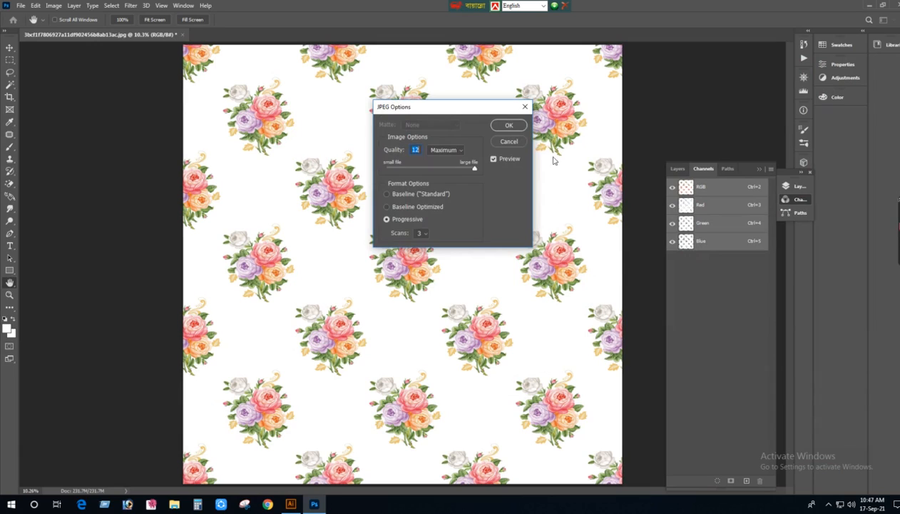
{"action": "left_click", "coordinate": [515, 128]}
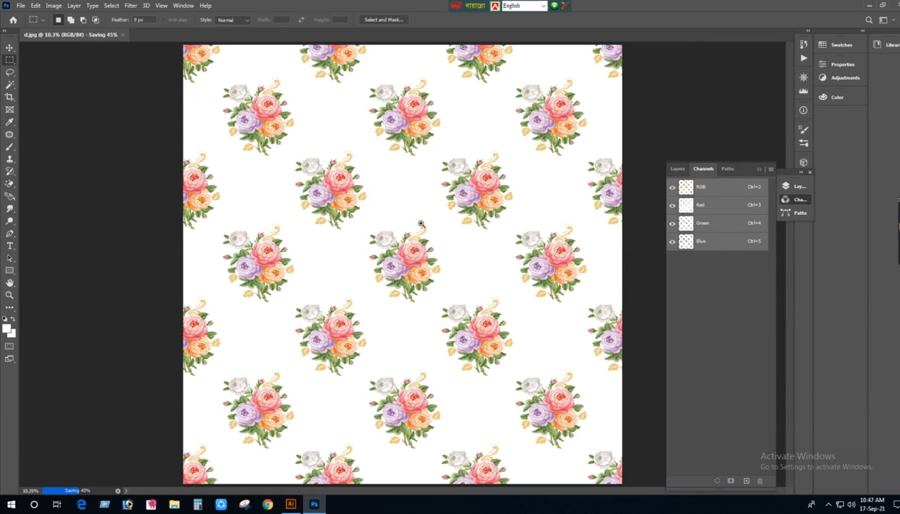
Step: Check the bouquet repeat at several magnifications and close the d.jpg document
{"action": "scroll", "coordinate": [416, 222], "scroll_direction": "up", "scroll_amount": 3}
{"action": "scroll", "coordinate": [464, 256], "scroll_direction": "down", "scroll_amount": 4}
{"action": "scroll", "coordinate": [471, 243], "scroll_direction": "up", "scroll_amount": 3}
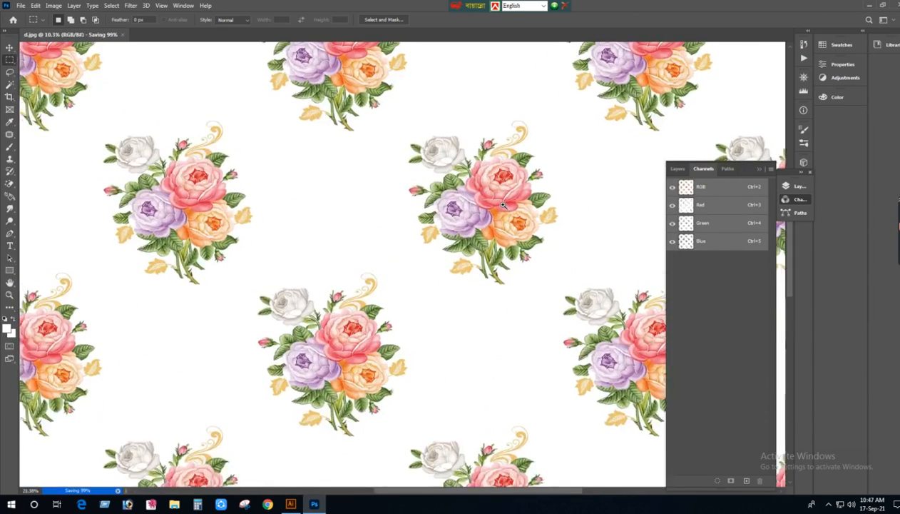
{"action": "scroll", "coordinate": [528, 219], "scroll_direction": "up", "scroll_amount": 2}
{"action": "scroll", "coordinate": [531, 221], "scroll_direction": "down", "scroll_amount": 5}
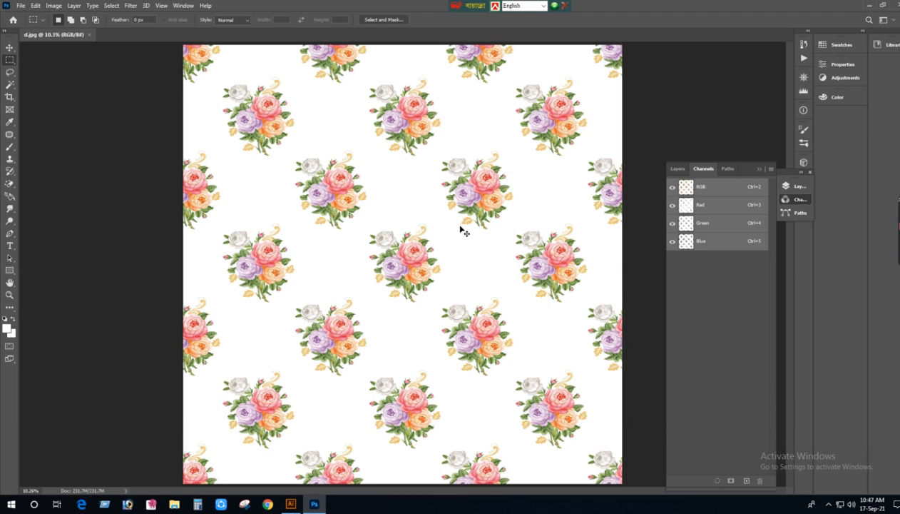
{"action": "key", "text": "ctrl+w"}
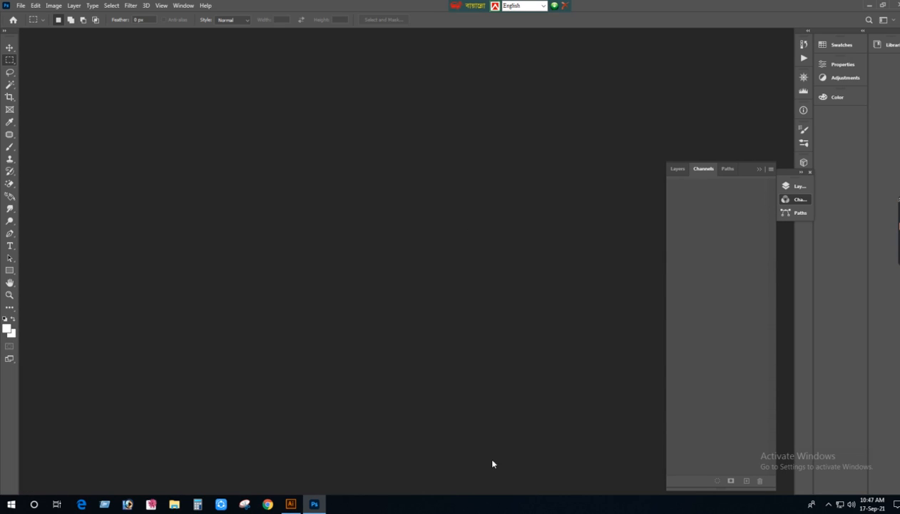